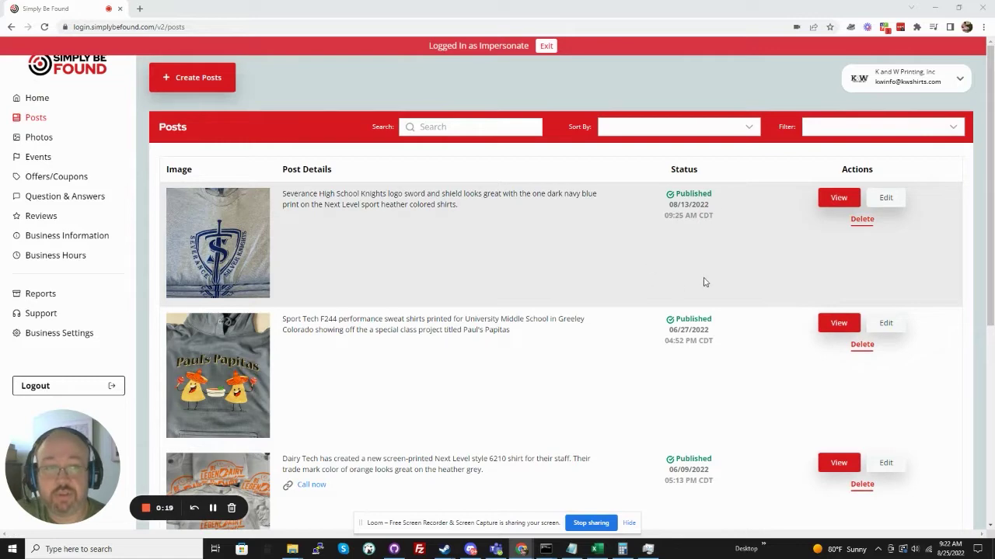
- Preview the Severance High School Knights post, examine its edit form, and leave the post unedited
click(837, 201)
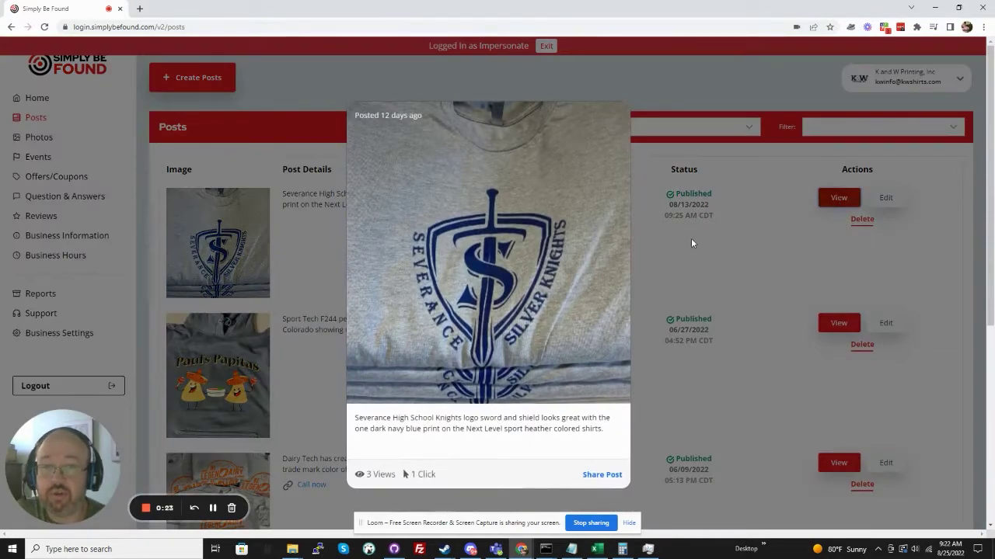
click(692, 243)
click(884, 197)
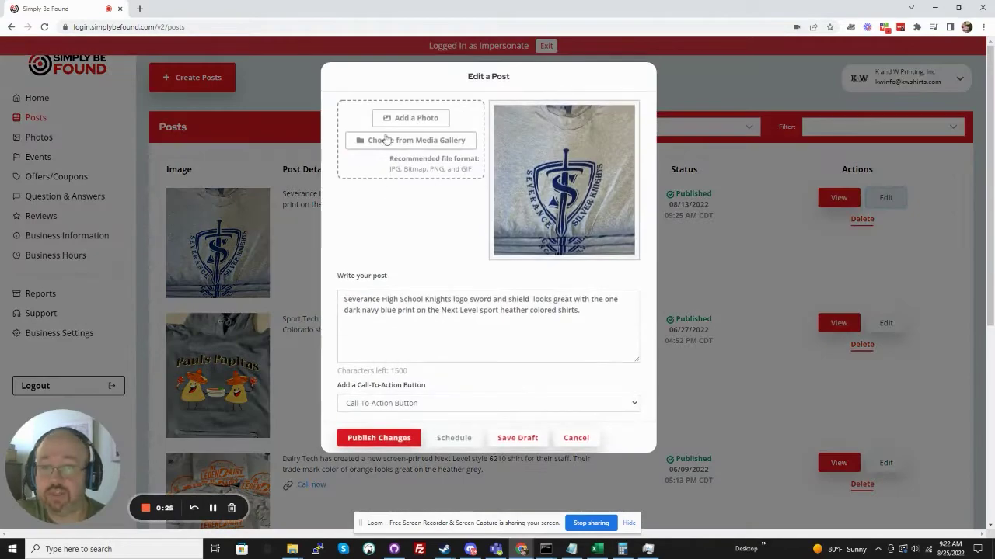
scroll(446, 369, down, 2)
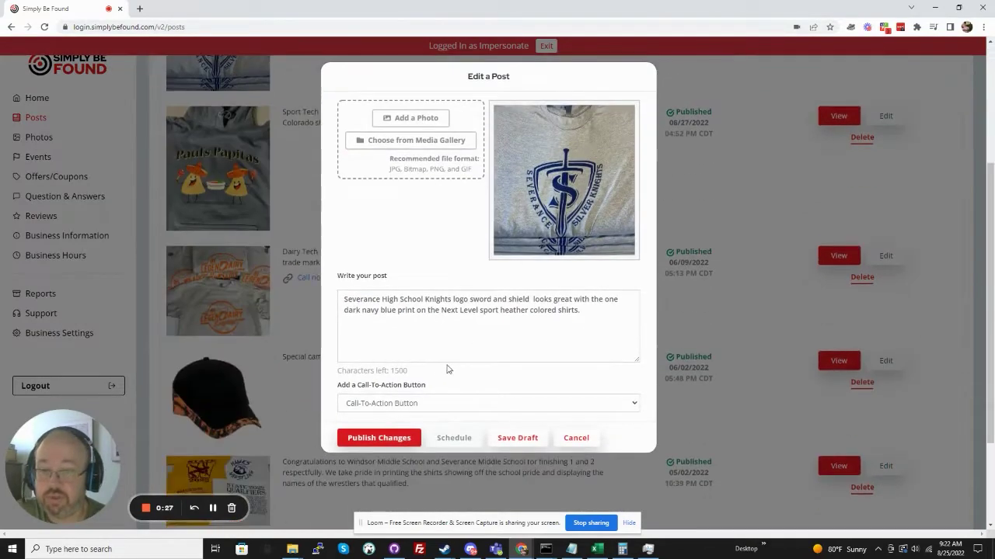
scroll(773, 304, up, 2)
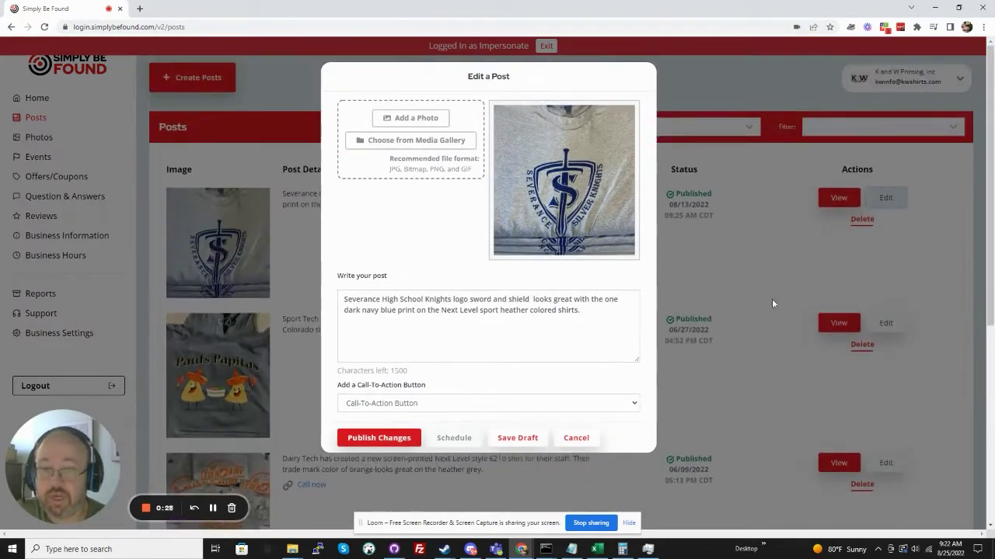
click(573, 439)
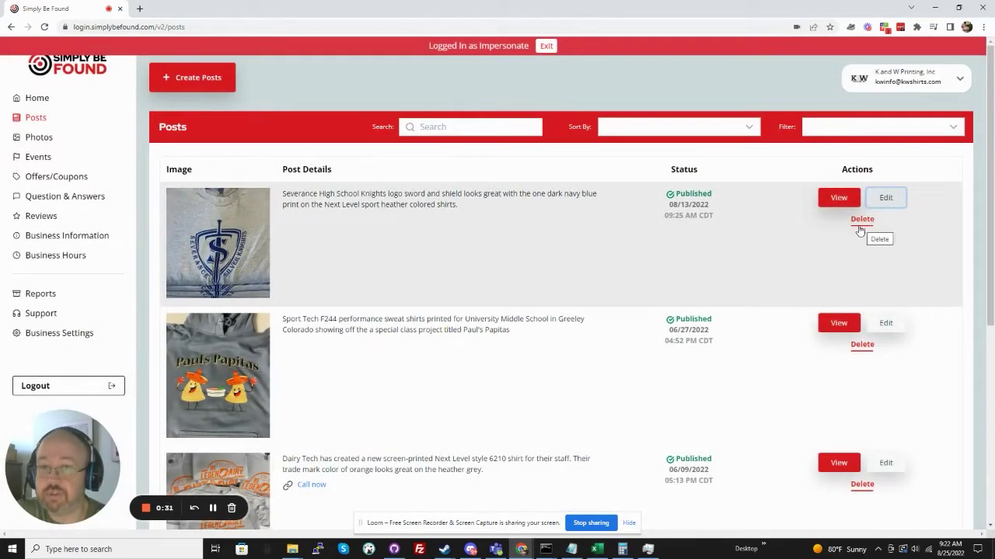
- Search the posts for "tes" and shorten the search text to "t"
click(457, 126)
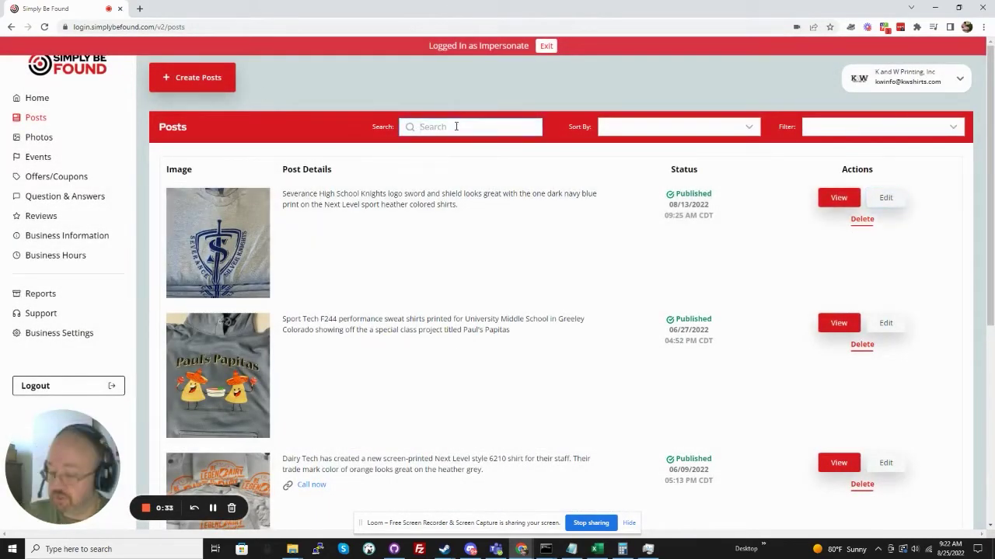
text(tes)
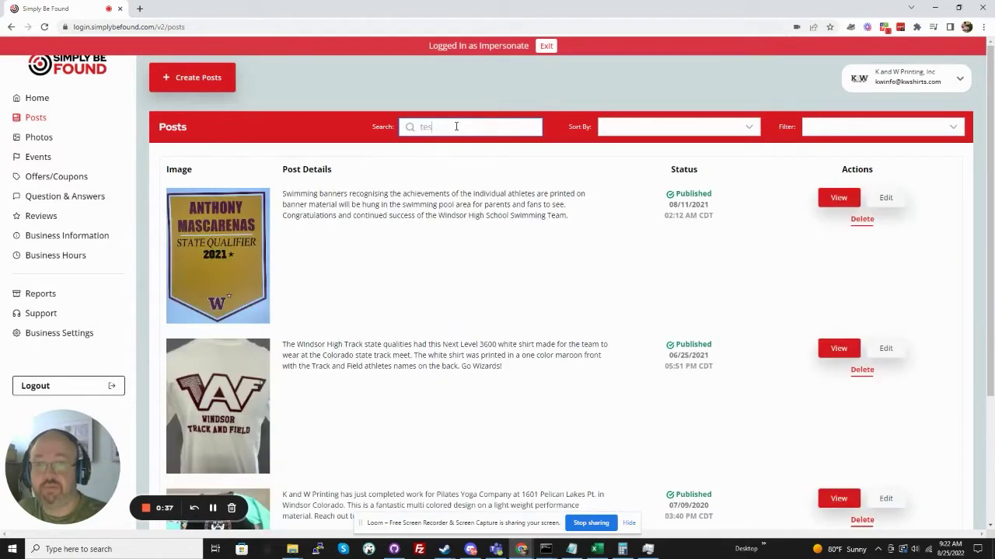
key(BackSpace)
key(BackSpace)
- Sort the posts by Most Recent, switch the order to Oldest to Newest, and clear the search text
click(635, 130)
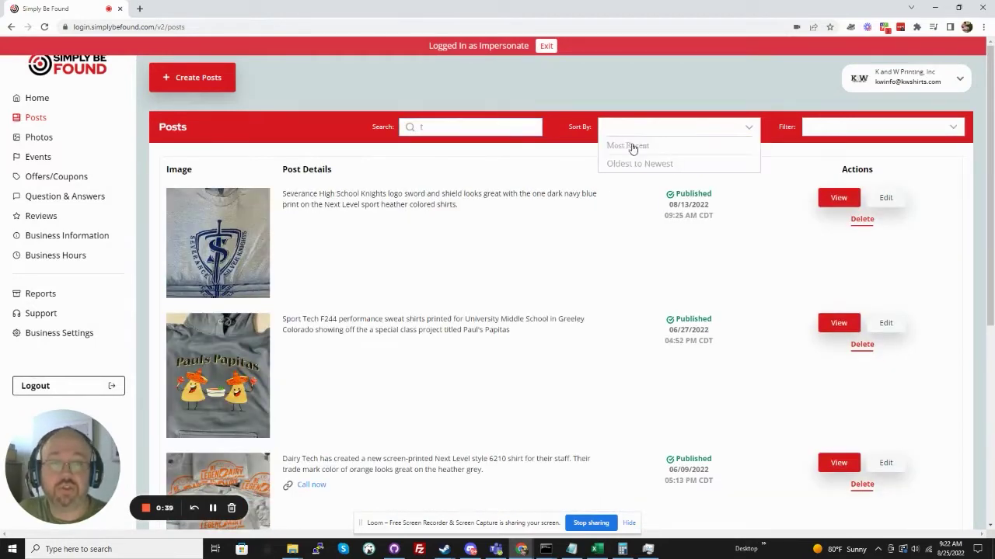
click(635, 145)
click(637, 128)
click(634, 164)
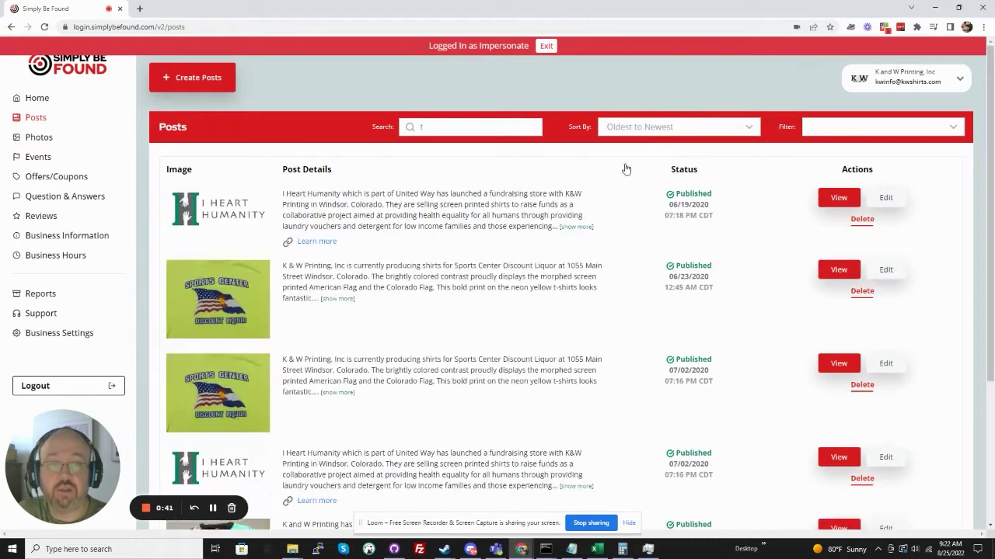
click(471, 126)
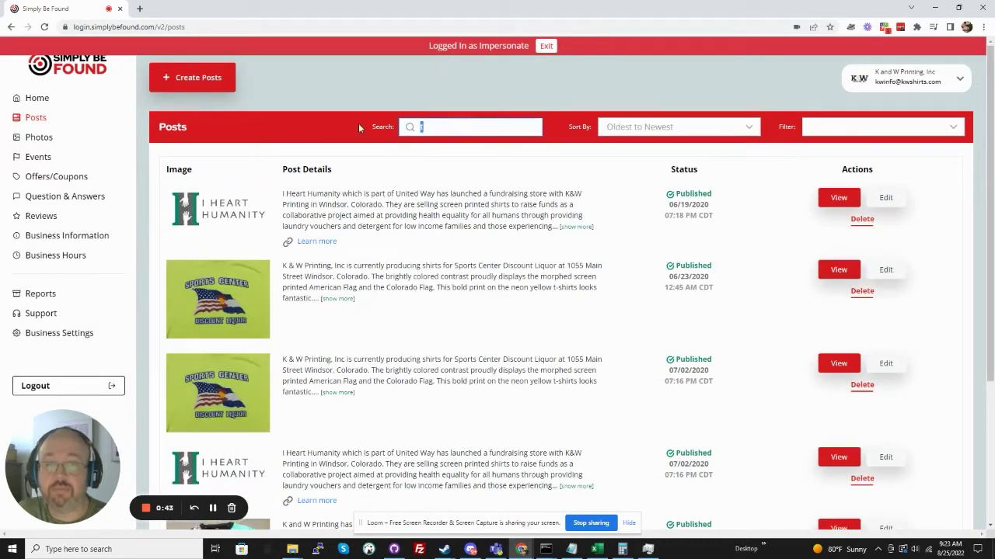
key(BackSpace)
- Filter the list by published, scheduled and drafted posts in turn, and return it to All Posts
click(871, 127)
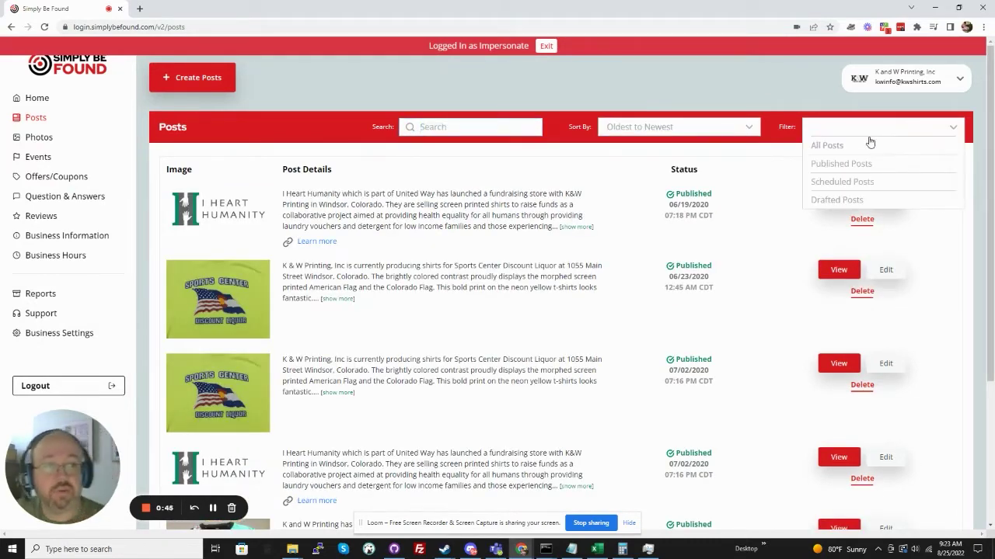
click(861, 142)
click(857, 131)
click(843, 164)
click(841, 134)
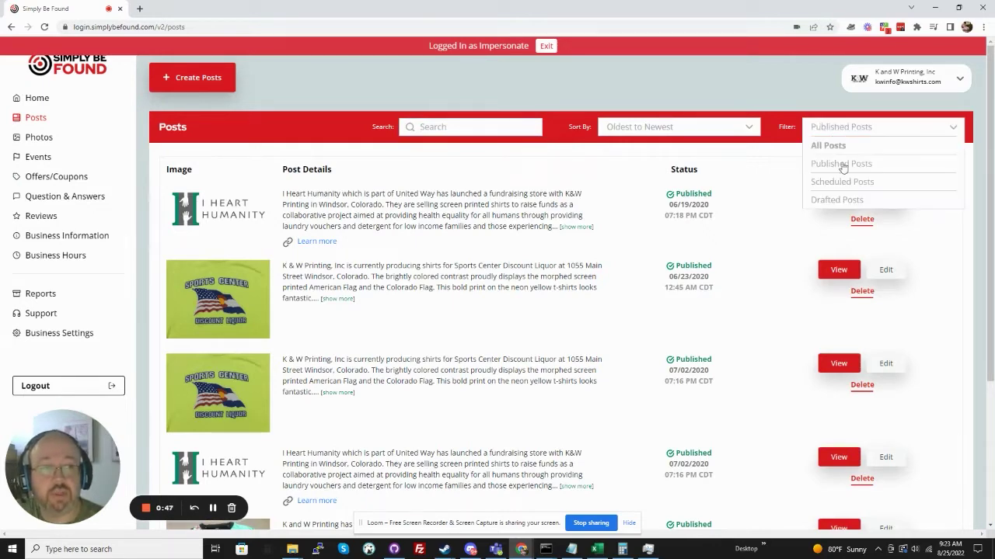
click(837, 183)
click(836, 129)
click(831, 199)
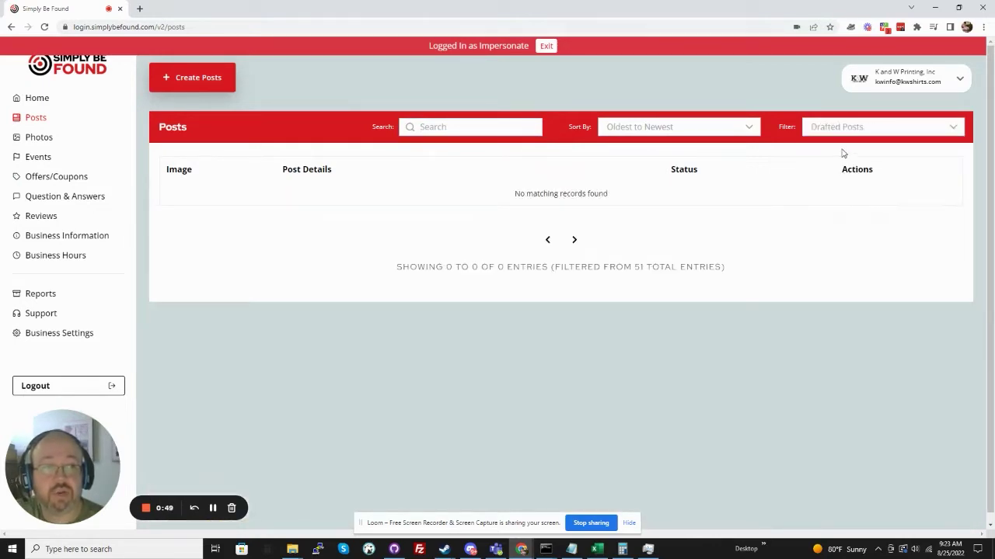
click(833, 132)
click(822, 146)
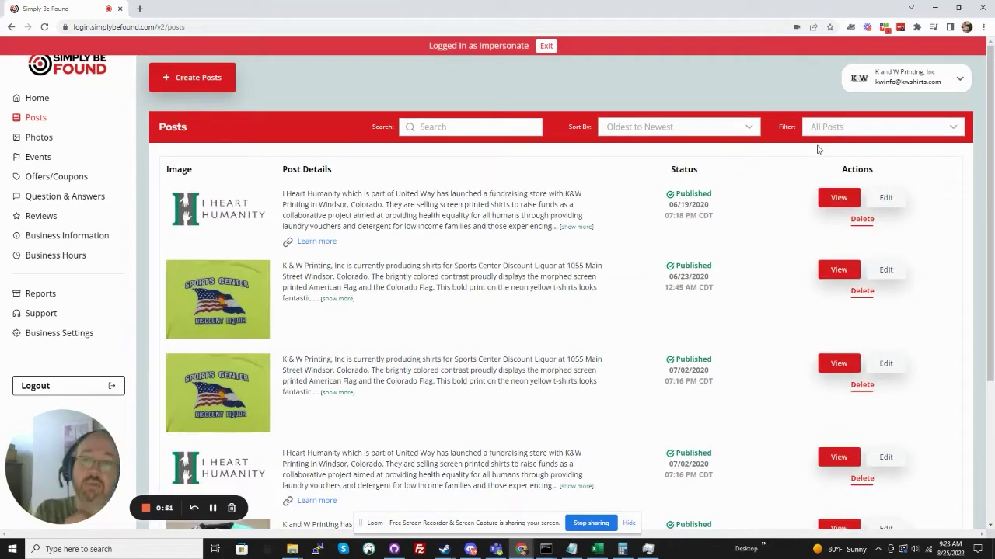
- Start a new post and check its photo upload and media gallery options without choosing an image
click(202, 82)
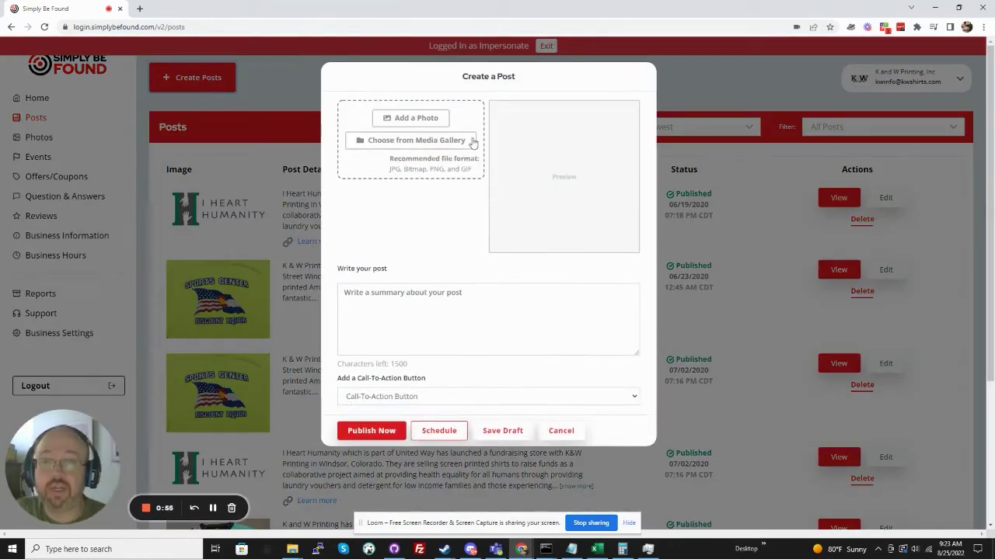
click(402, 120)
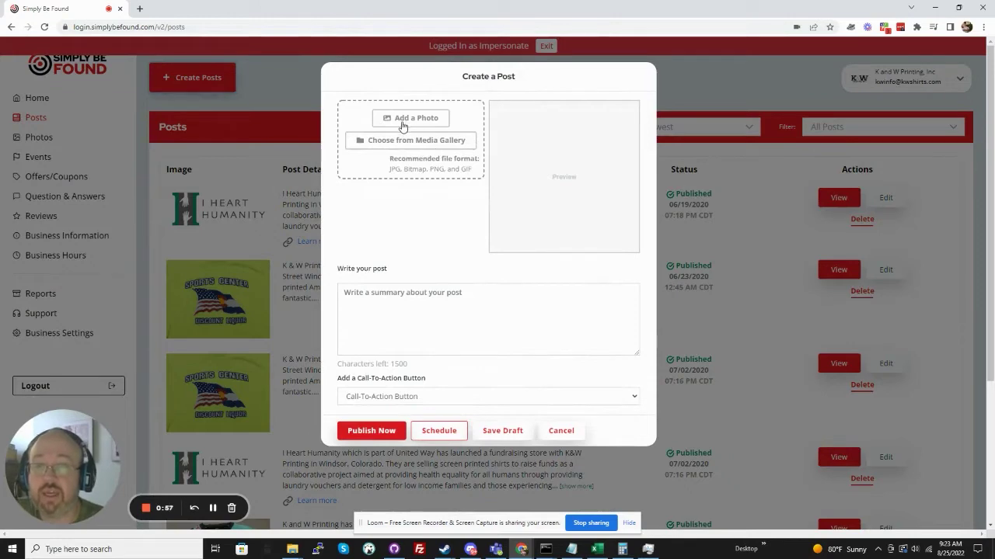
click(463, 261)
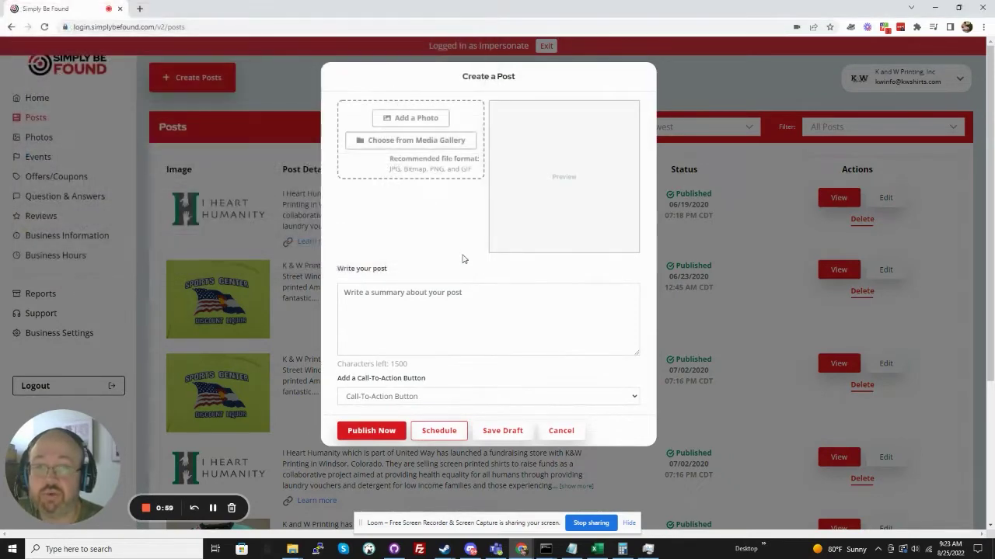
click(396, 142)
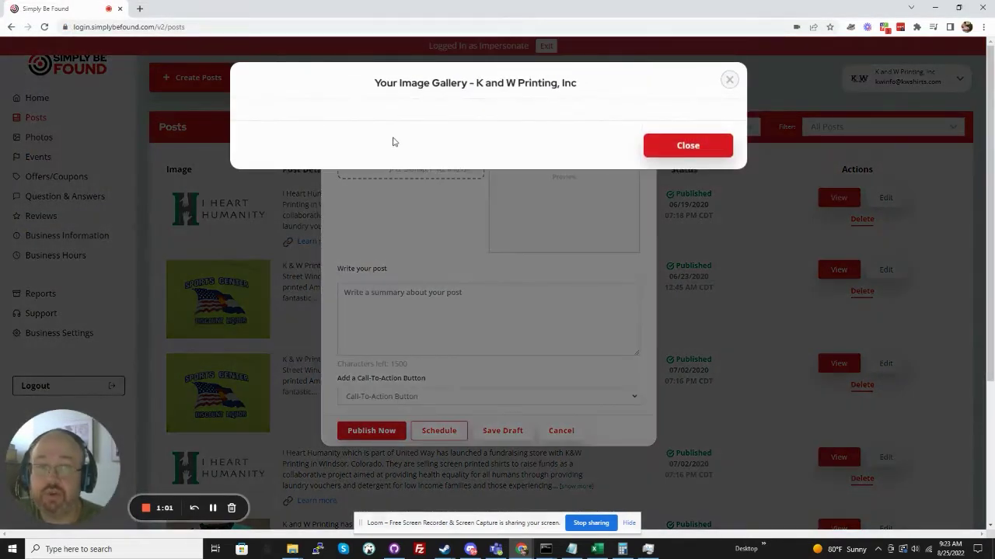
click(680, 148)
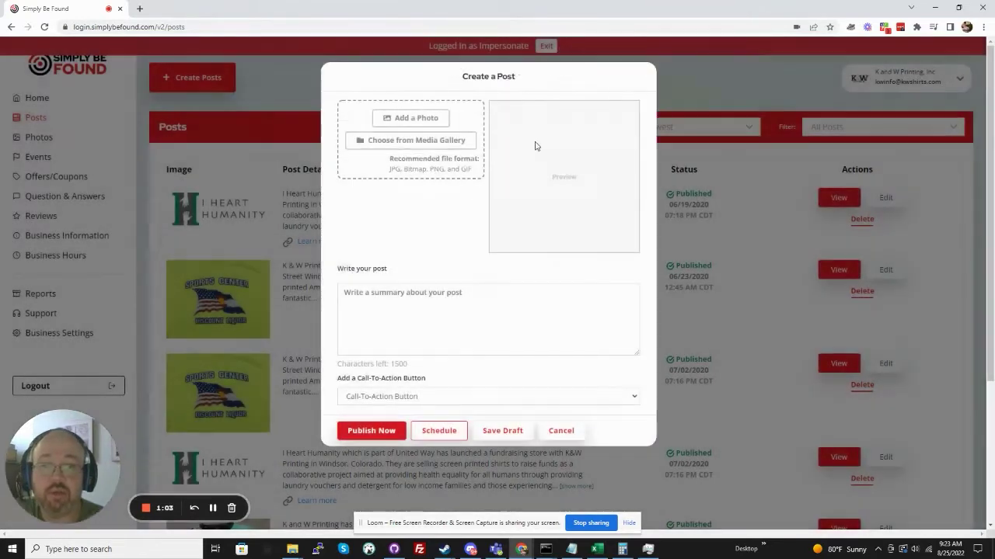
- Add the photo download (5).jpg from the Downloads folder to the post, cropping it at its full frame
click(417, 121)
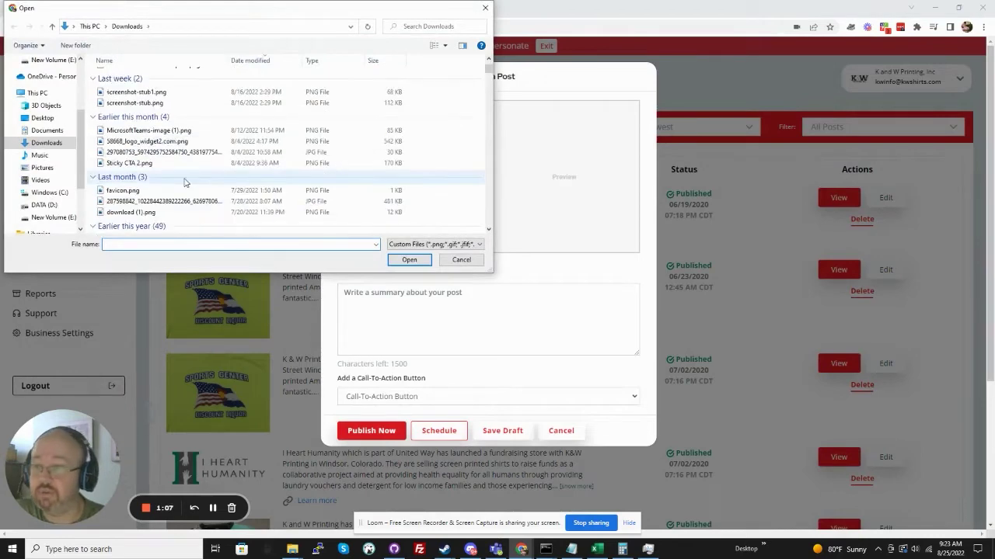
scroll(185, 181, down, 2)
click(157, 207)
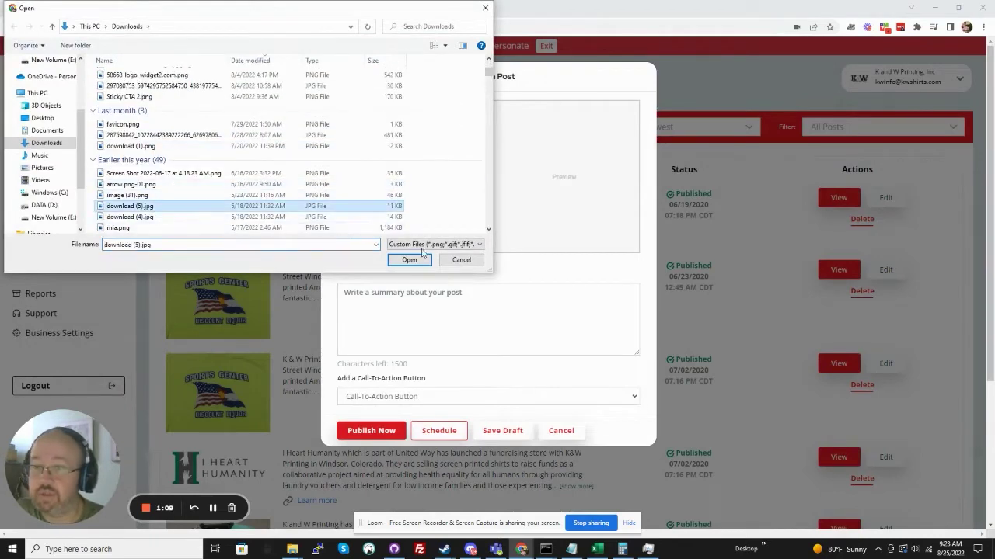
click(410, 259)
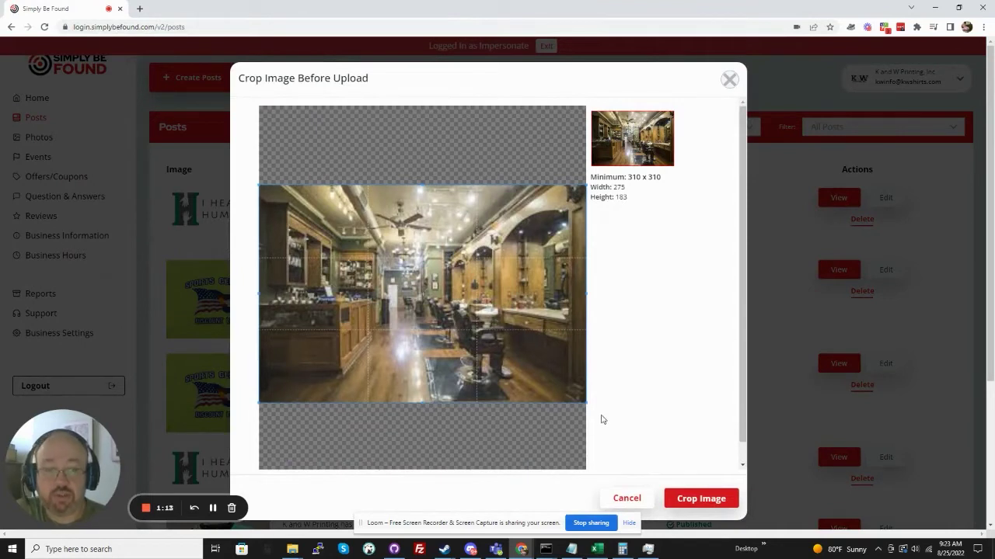
drag(581, 396, 668, 472)
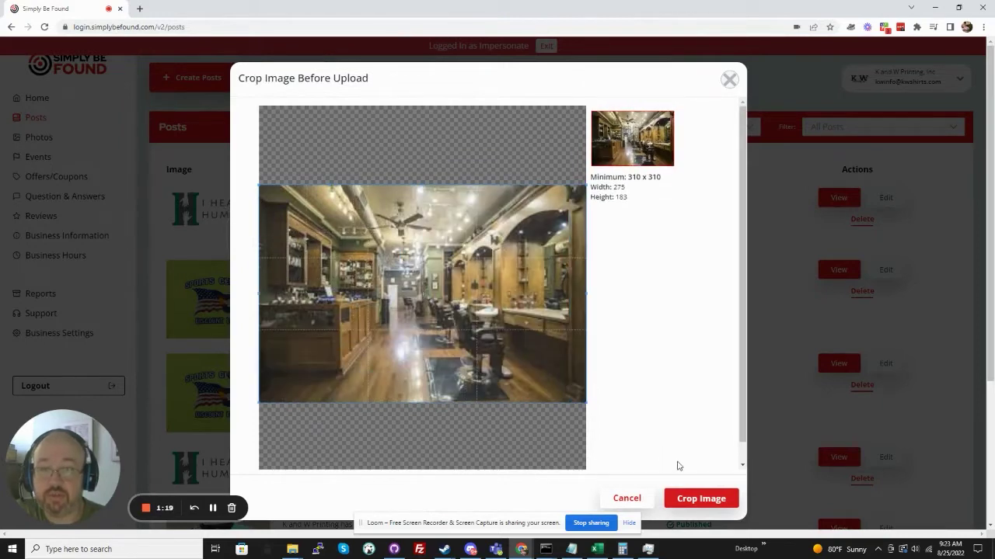
click(690, 501)
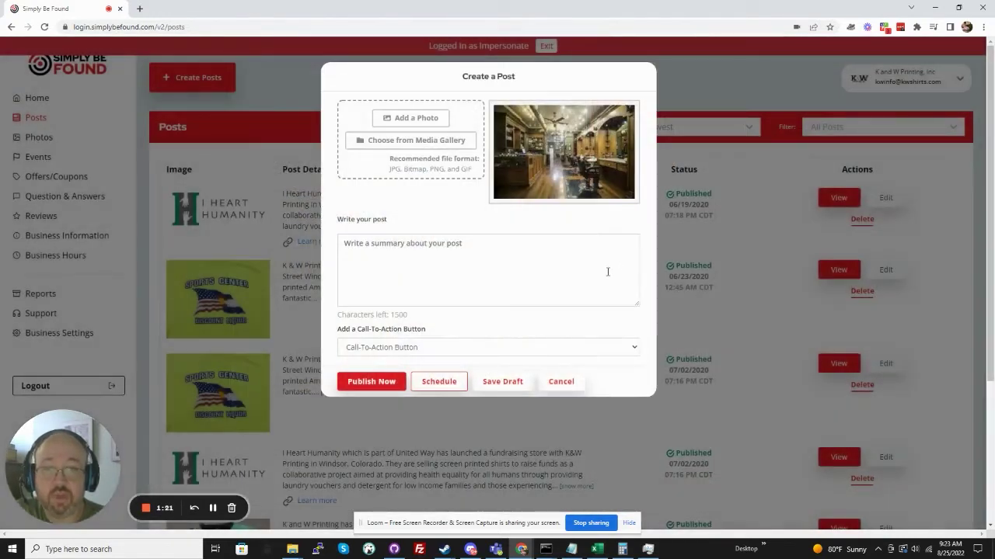
- Enter "test" as the summary text of the new post
click(535, 273)
text(test)
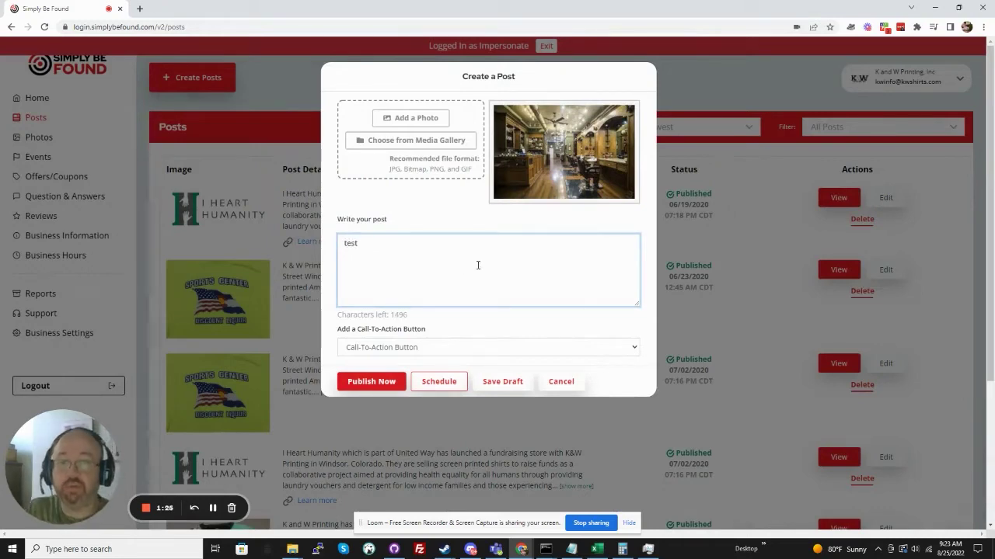
scroll(458, 261, down, 10)
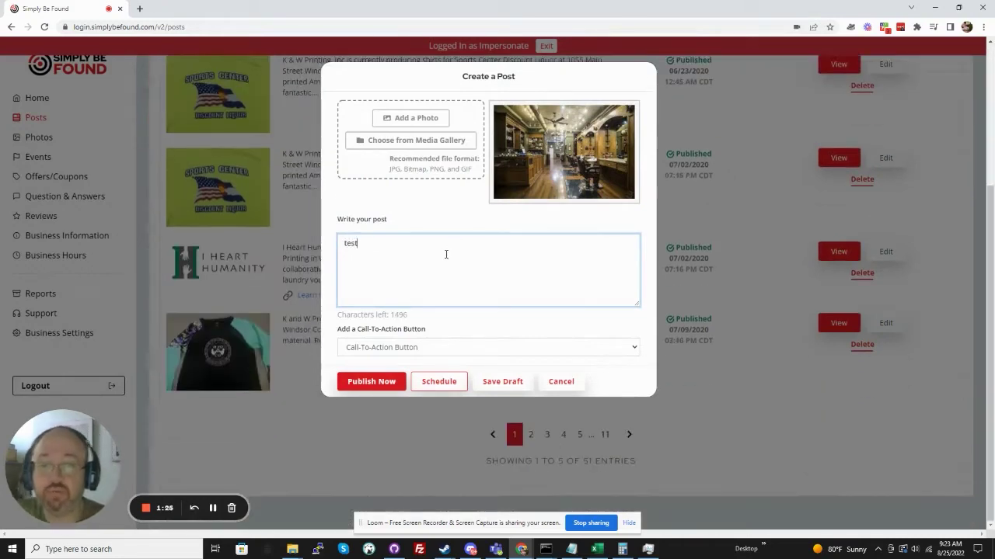
scroll(559, 295, up, 10)
- Try the Book, Order online, Buy, Learn more, Sign up and Call now options for the post's call-to-action button
click(401, 348)
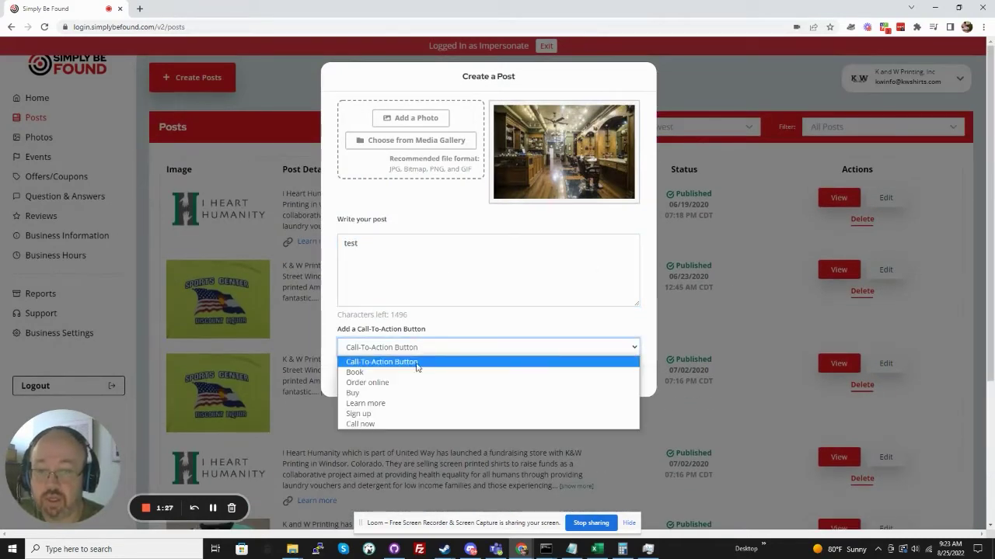
click(375, 373)
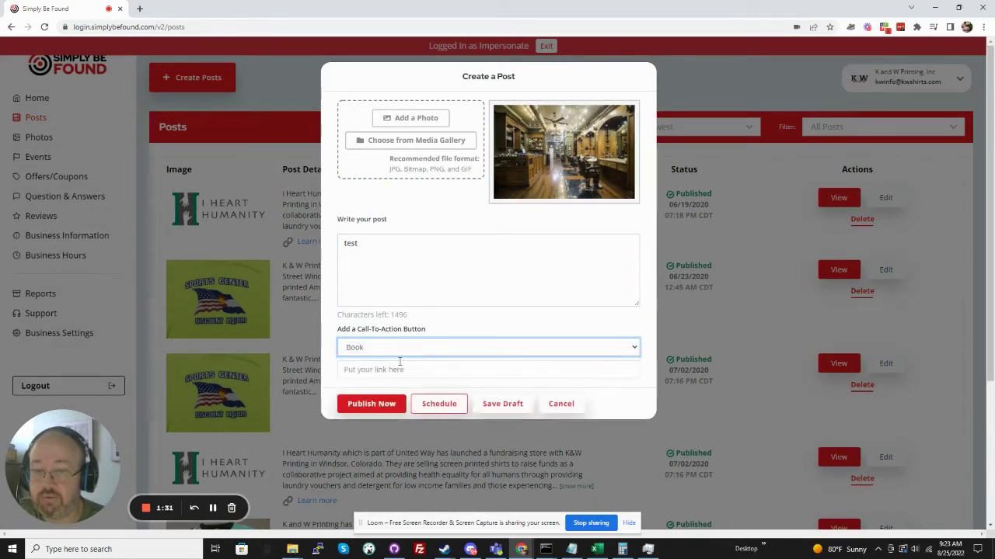
click(398, 348)
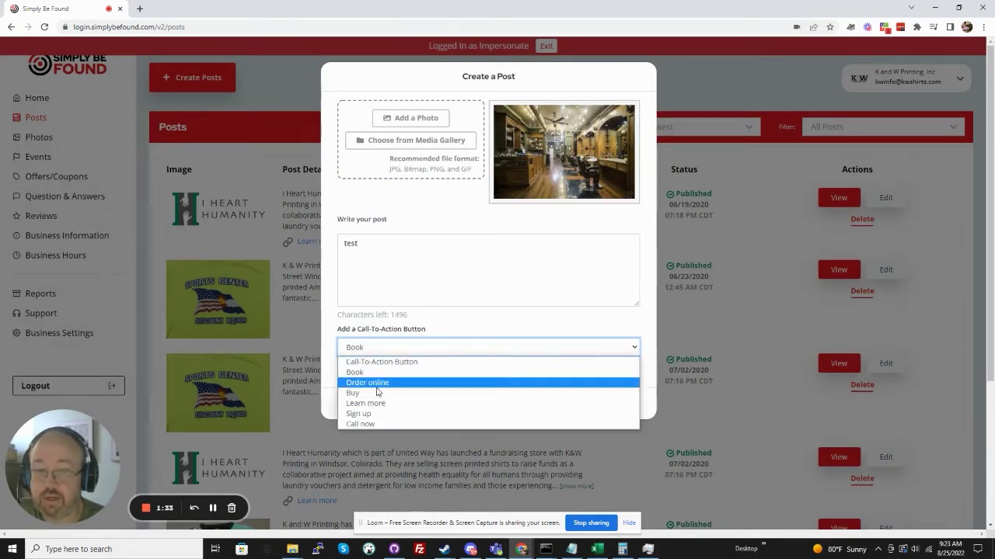
click(379, 386)
click(383, 350)
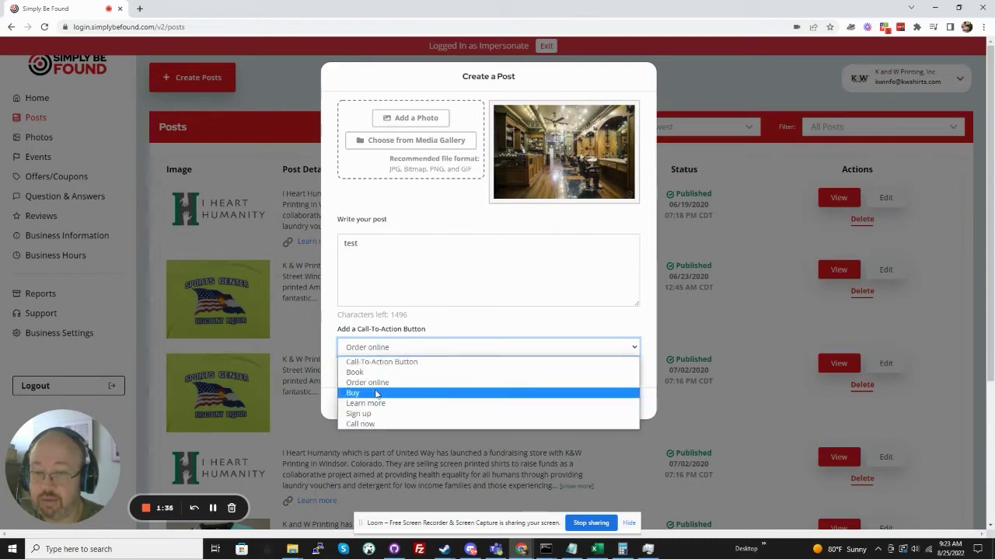
click(377, 392)
click(379, 349)
click(386, 404)
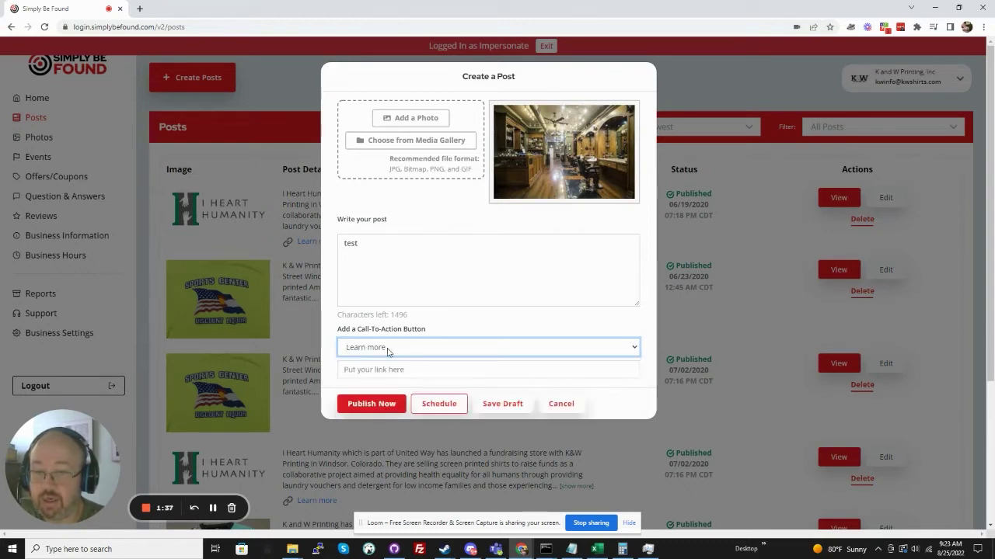
click(390, 351)
click(378, 413)
click(393, 344)
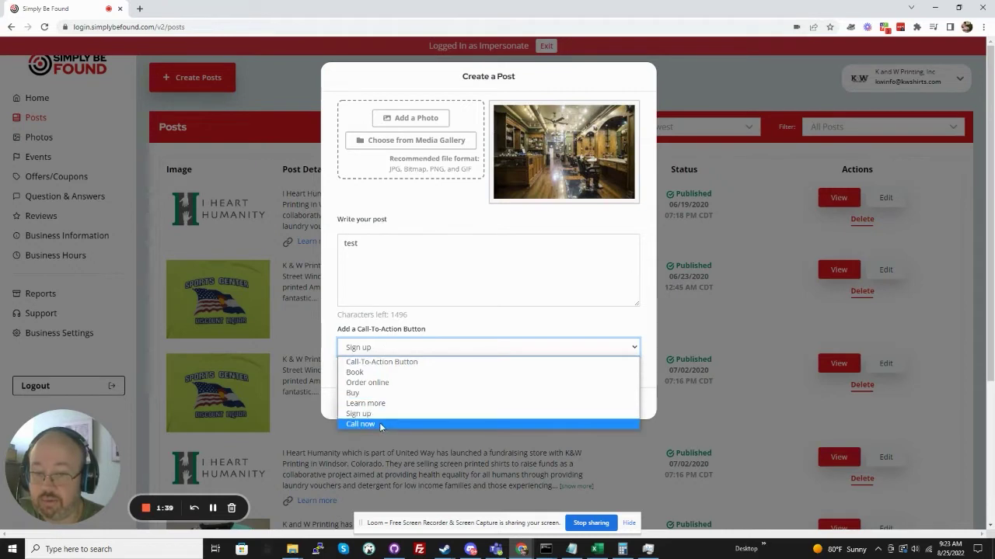
click(383, 424)
- Review the call-to-action choices again and set the post's button to Book
click(420, 355)
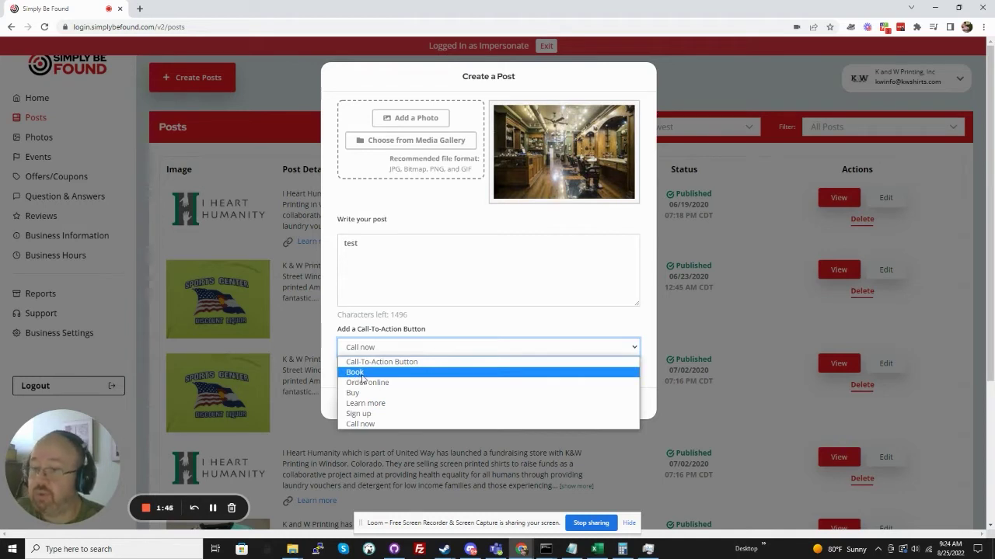
click(360, 423)
click(398, 348)
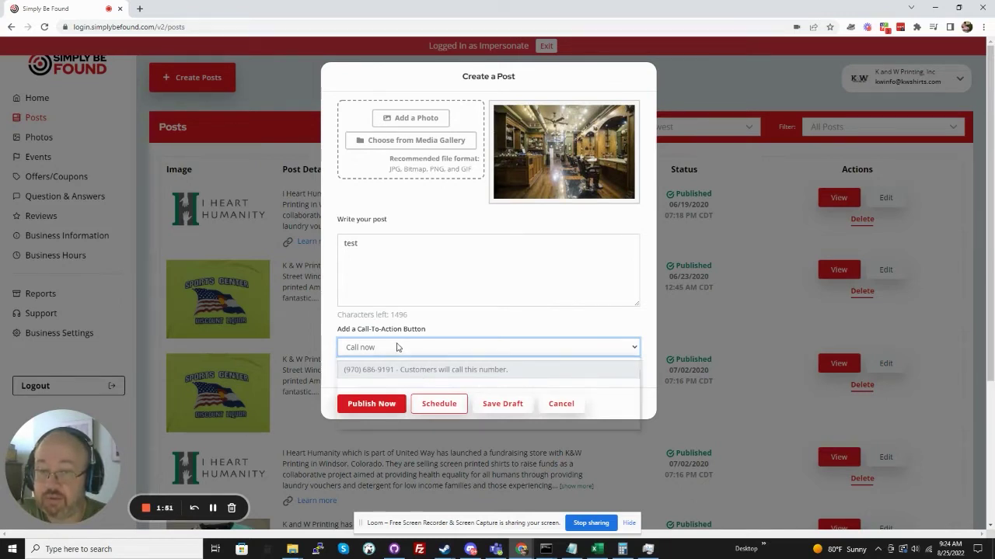
click(359, 373)
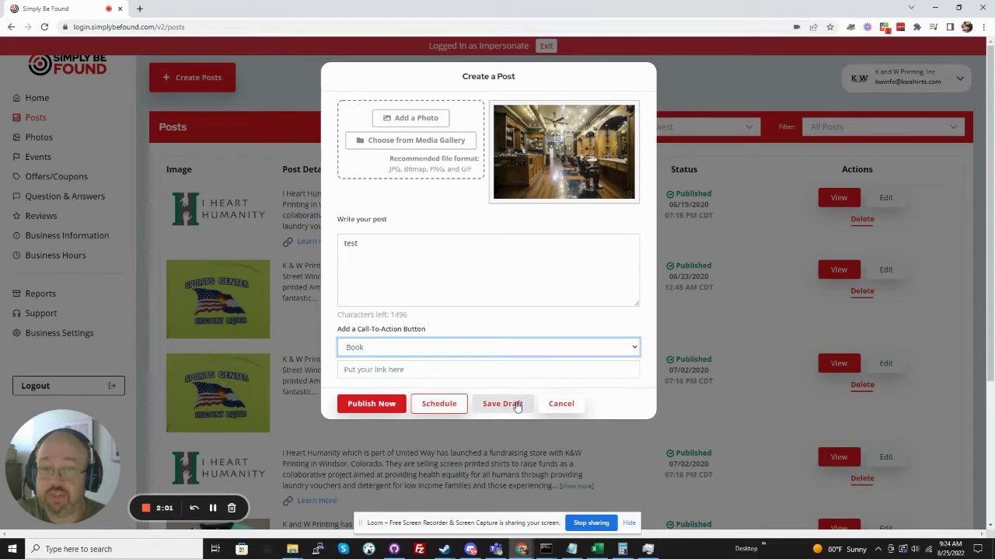
- Open the post's scheduling options, choose August 31, 2022 as the date and browse ahead to September
click(418, 405)
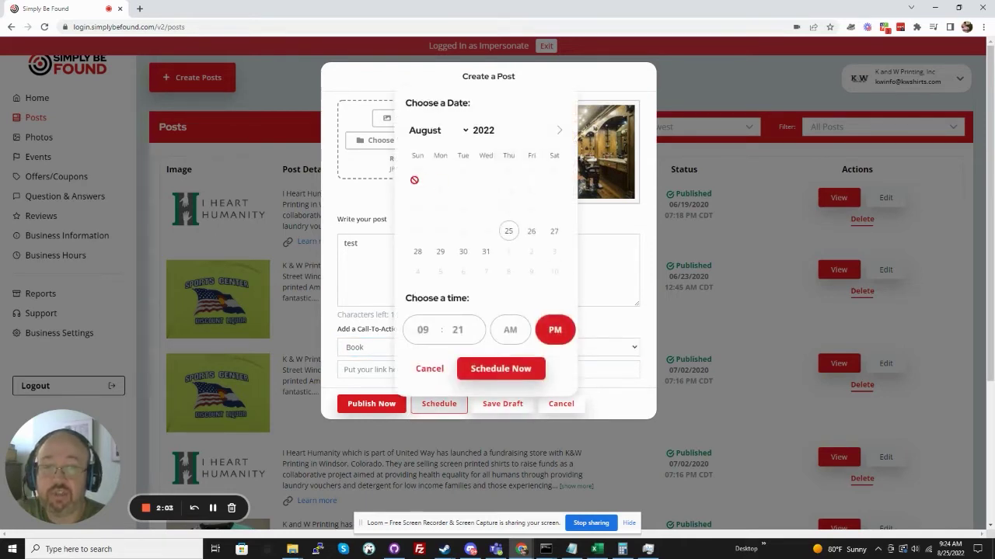
click(533, 237)
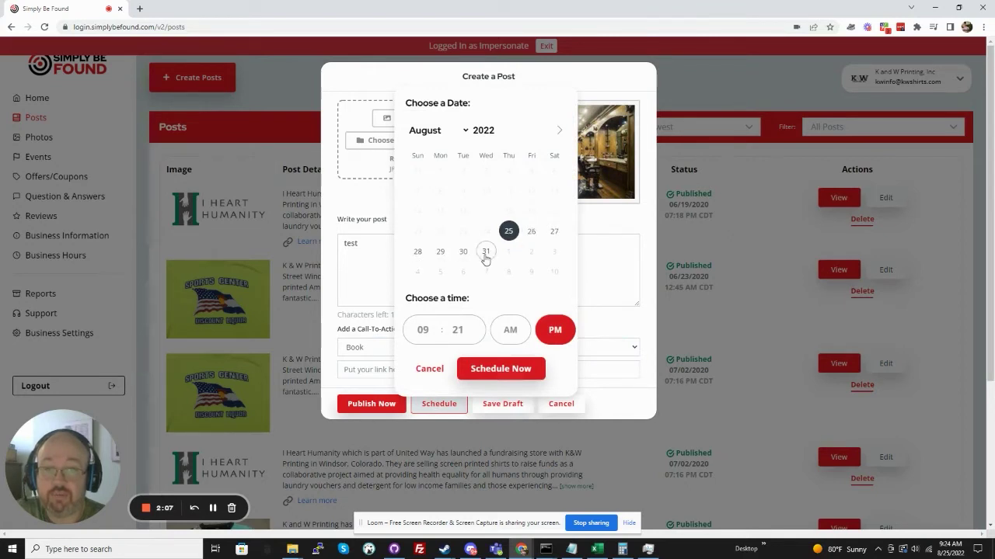
click(558, 131)
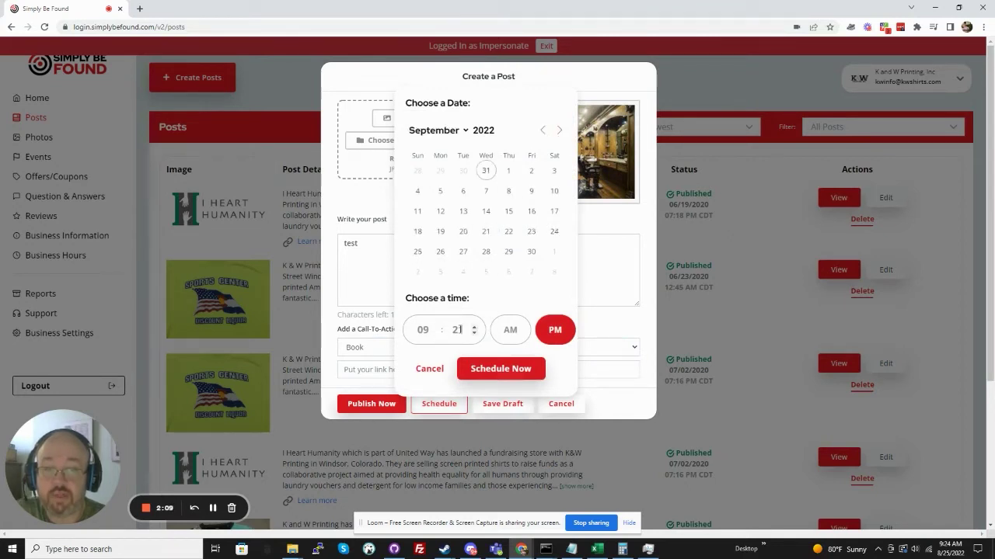
- Set the scheduled time to 12:18 AM and try to schedule the post
click(550, 335)
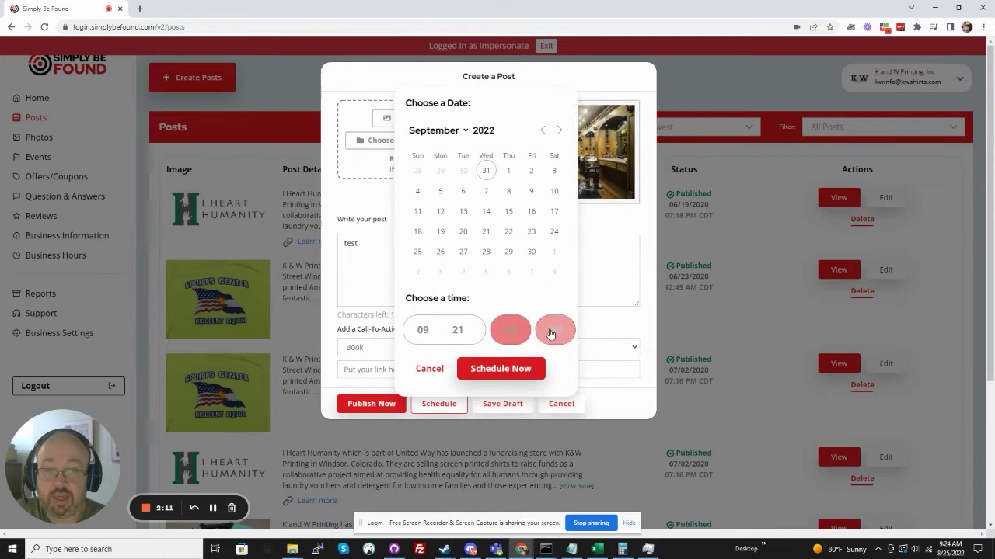
click(422, 330)
text(10)
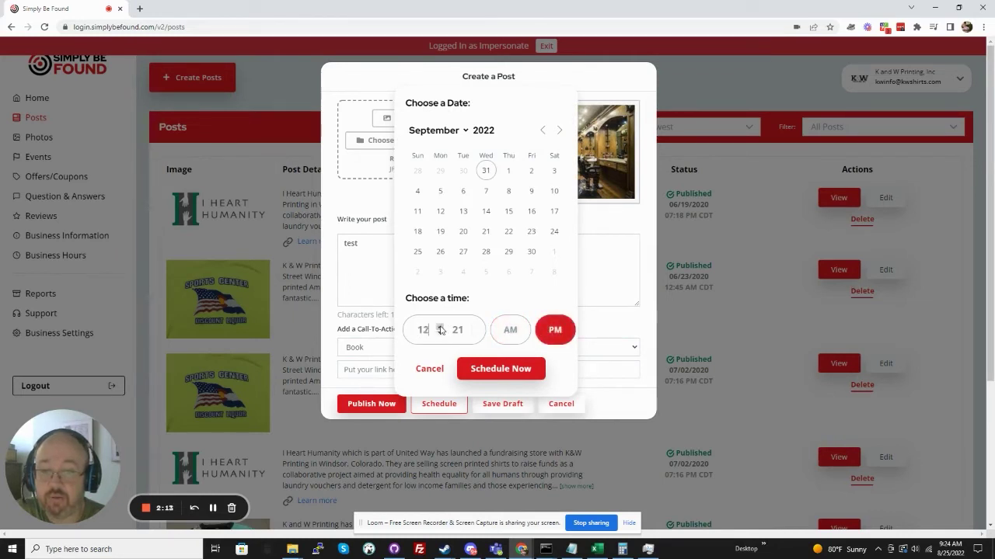
click(509, 332)
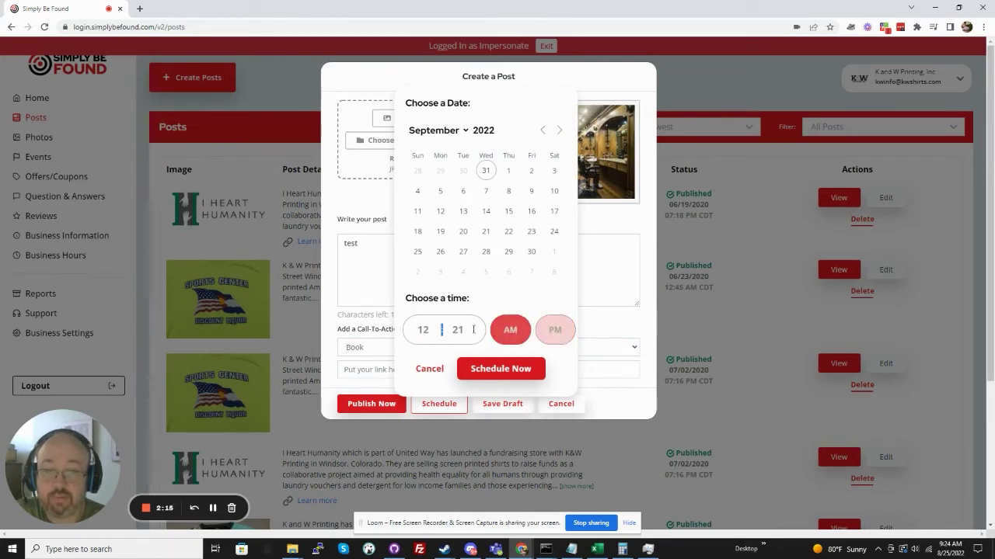
click(474, 332)
click(474, 332)
click(474, 333)
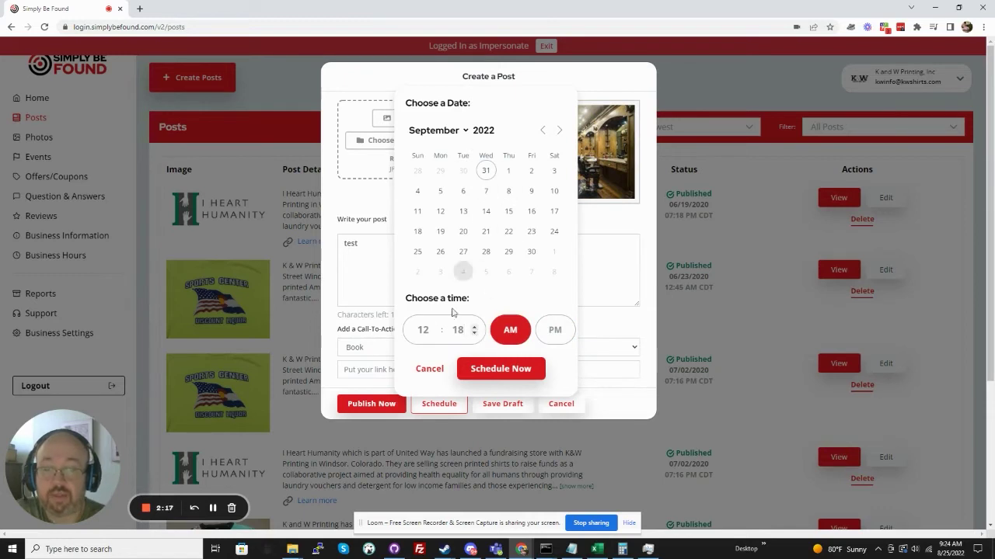
click(471, 372)
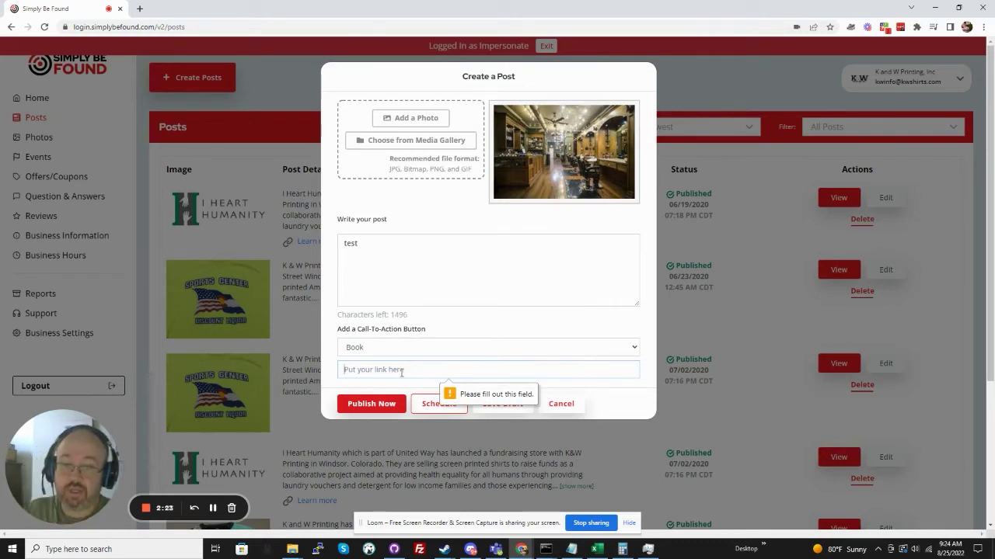
- Reset the call-to-action choice to the blank Call-To-Action Button option and schedule the post for the chosen date and time
click(478, 347)
click(365, 360)
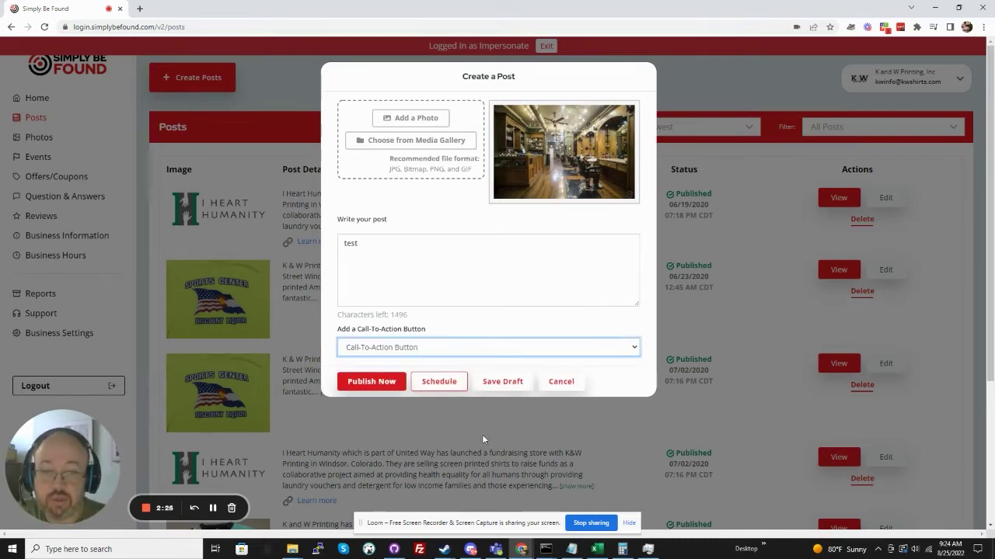
click(458, 382)
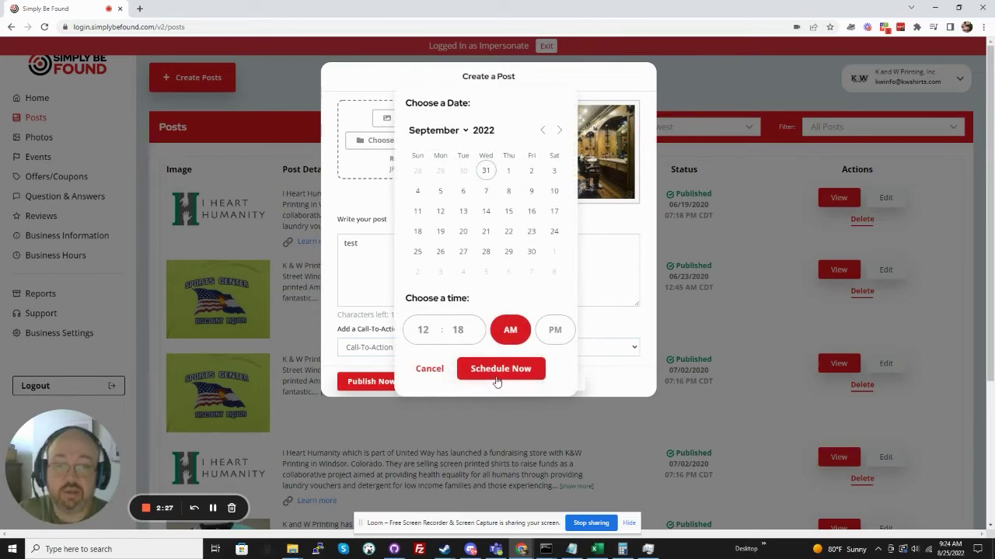
click(496, 377)
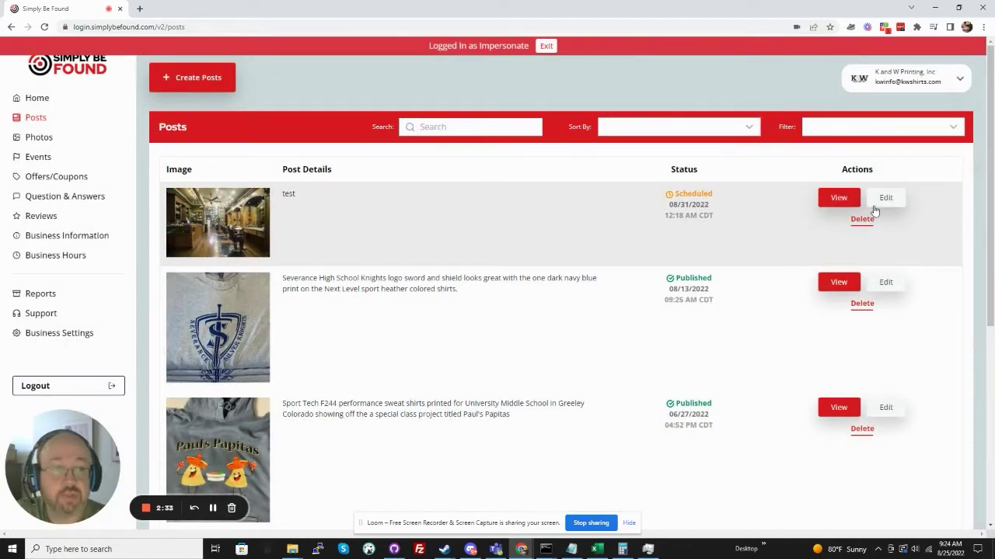
- Open the scheduled "test" post for editing, close it without saving, and delete the post
click(884, 199)
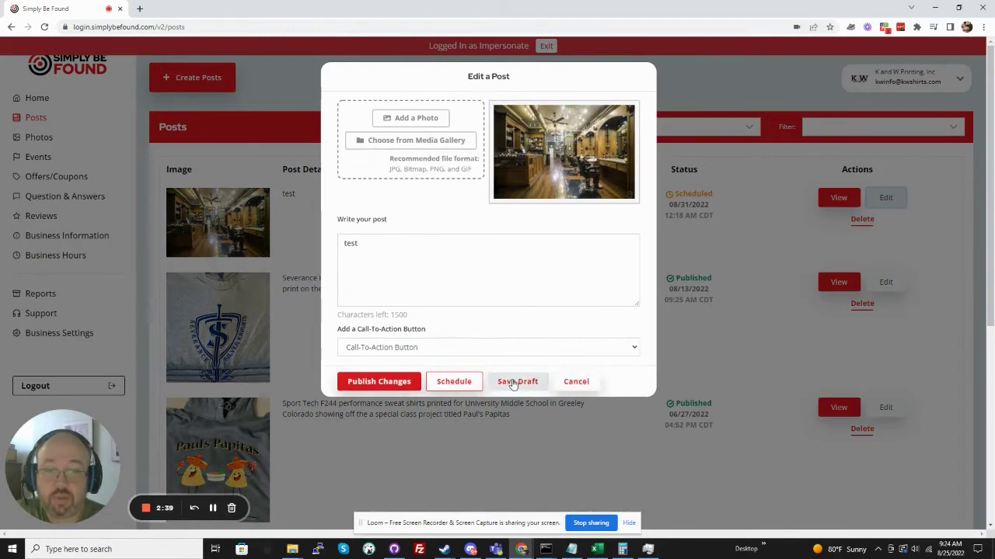
click(576, 382)
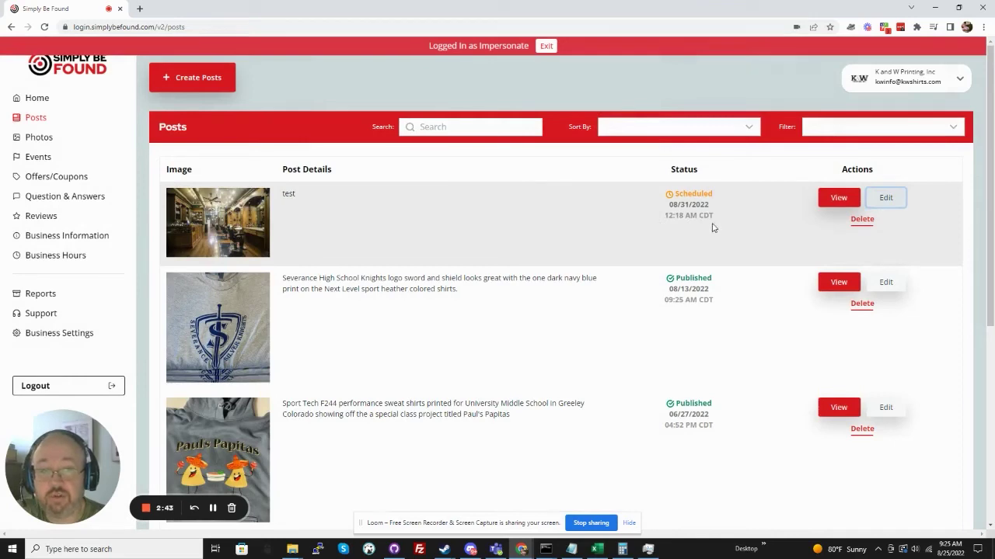
click(862, 219)
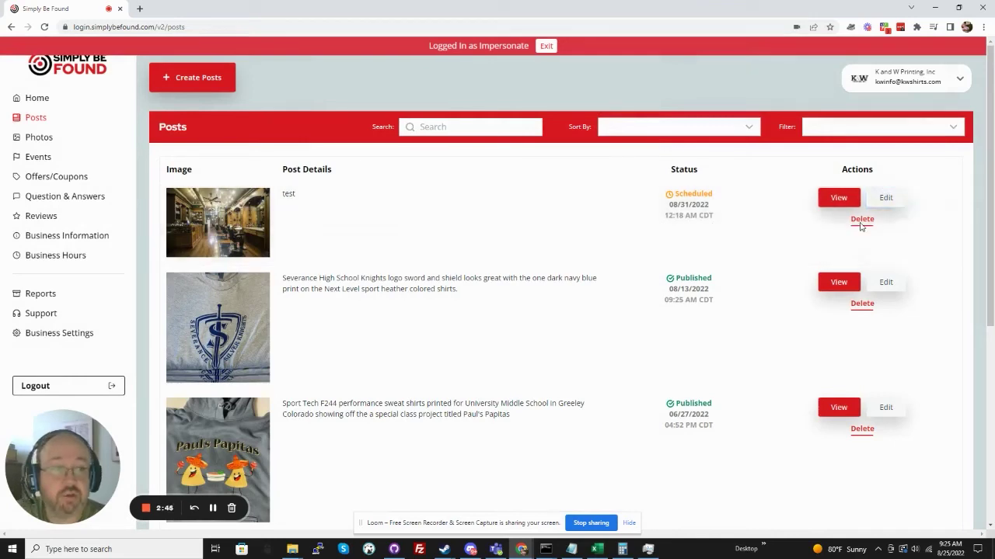
click(465, 263)
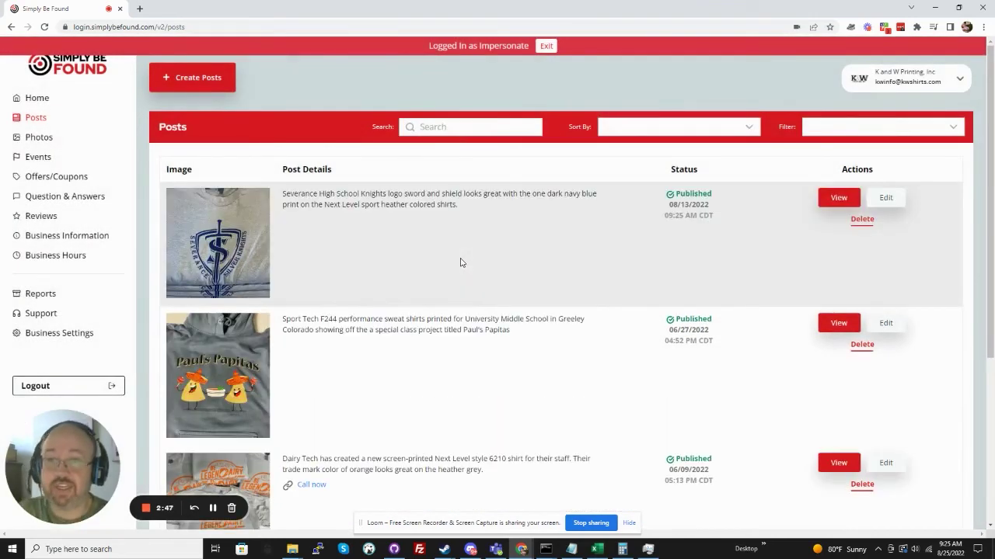
- Look through the first page of the posts list and return to the Home dashboard
scroll(435, 268, down, 1)
scroll(434, 267, down, 3)
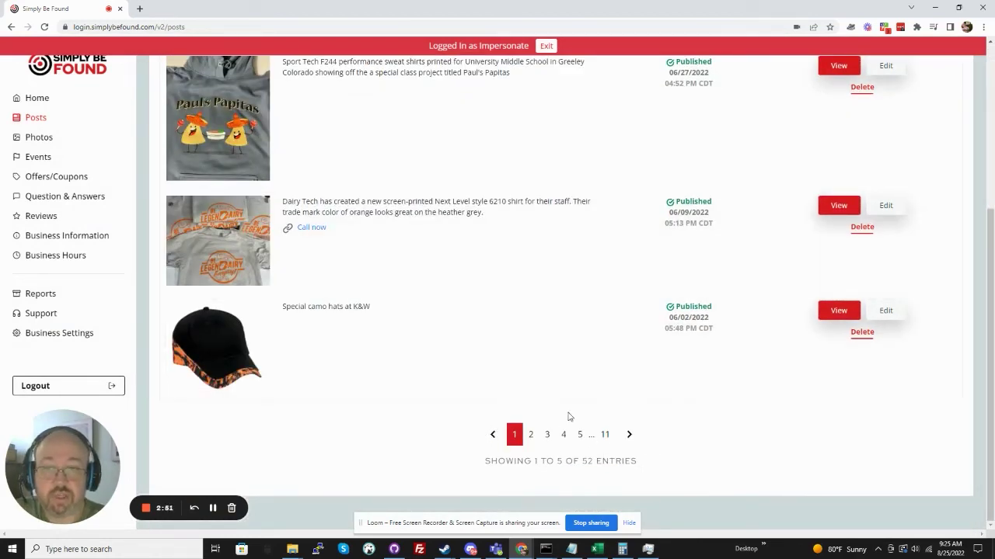
scroll(565, 396, up, 4)
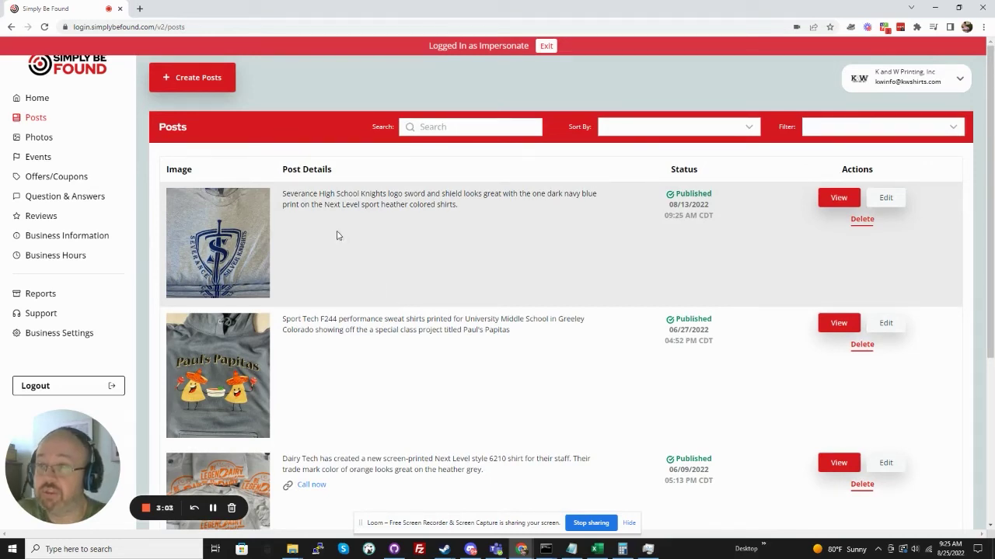
click(51, 103)
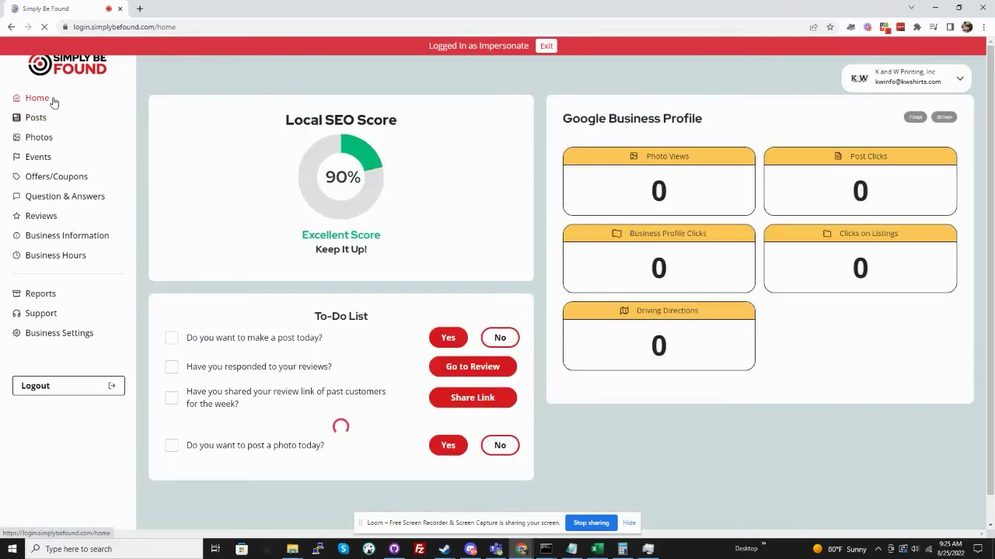